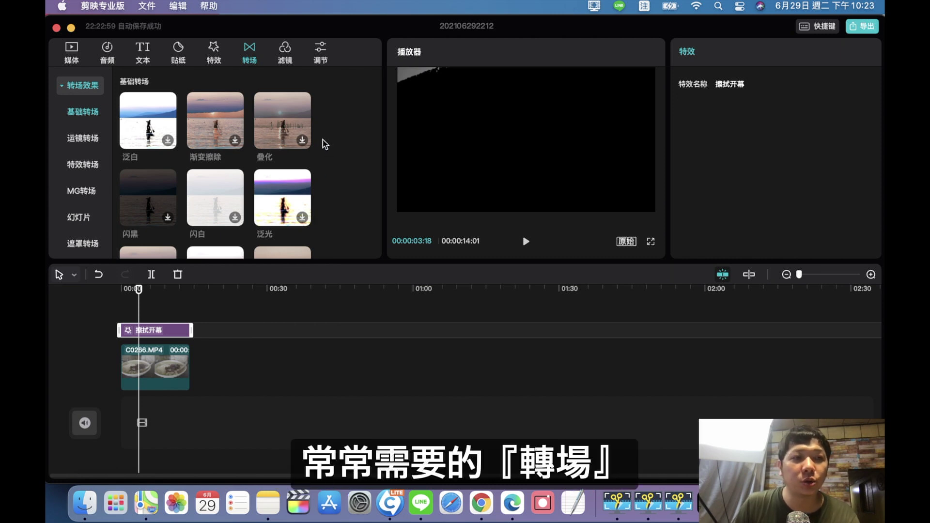
Step: Look through the basic transitions and scrub the timeline around the four-second mark to preview the 擦拭开幕 opening effect
{"action": "scroll", "coordinate": [322, 141], "scroll_direction": "down", "scroll_amount": 3}
{"action": "left_click", "coordinate": [143, 296]}
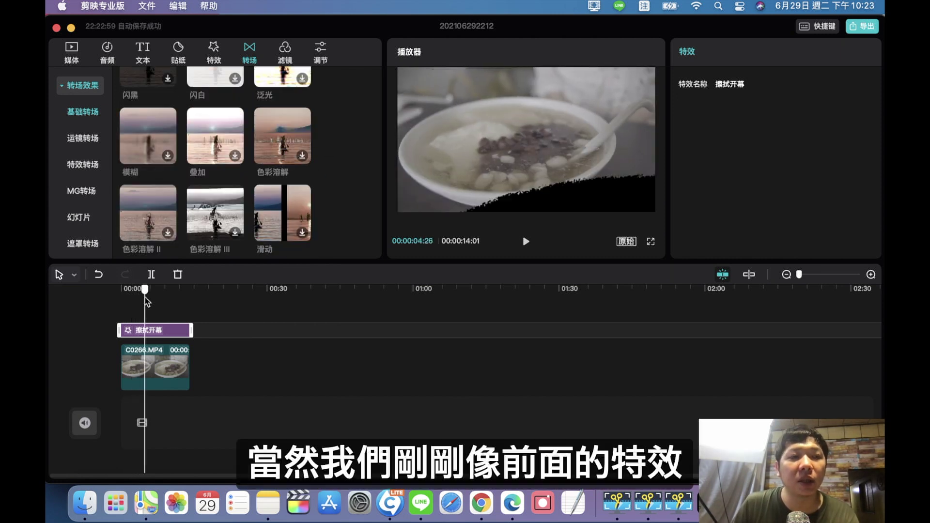
{"action": "mouse_move", "coordinate": [144, 297]}
{"action": "left_mouse_down"}
{"action": "mouse_move", "coordinate": [155, 300]}
{"action": "mouse_move", "coordinate": [129, 307]}
{"action": "mouse_move", "coordinate": [165, 310]}
{"action": "mouse_move", "coordinate": [143, 313]}
{"action": "left_mouse_up"}
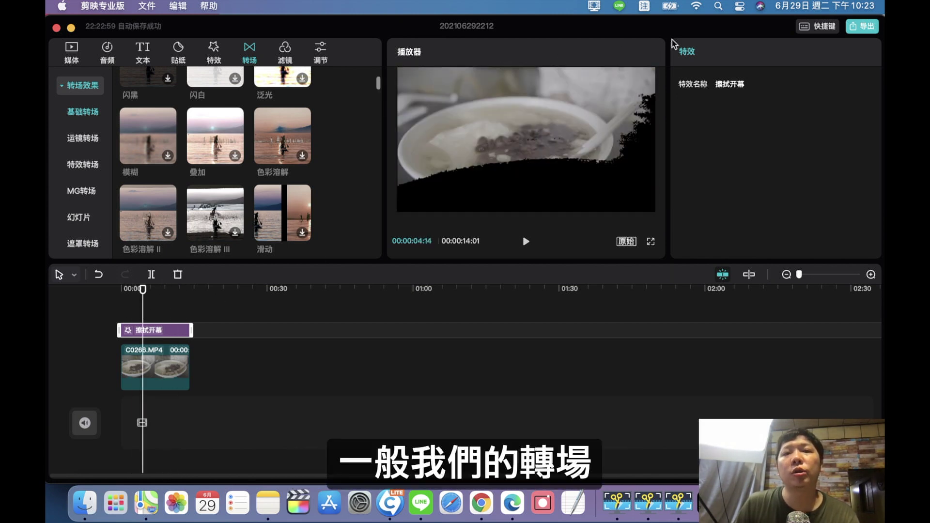
Step: Move the editor window aside and look through the footage folder in Finder for additional clips
{"action": "left_click_drag", "start_coordinate": [621, 34], "coordinate": [419, 34]}
{"action": "left_click", "coordinate": [714, 209]}
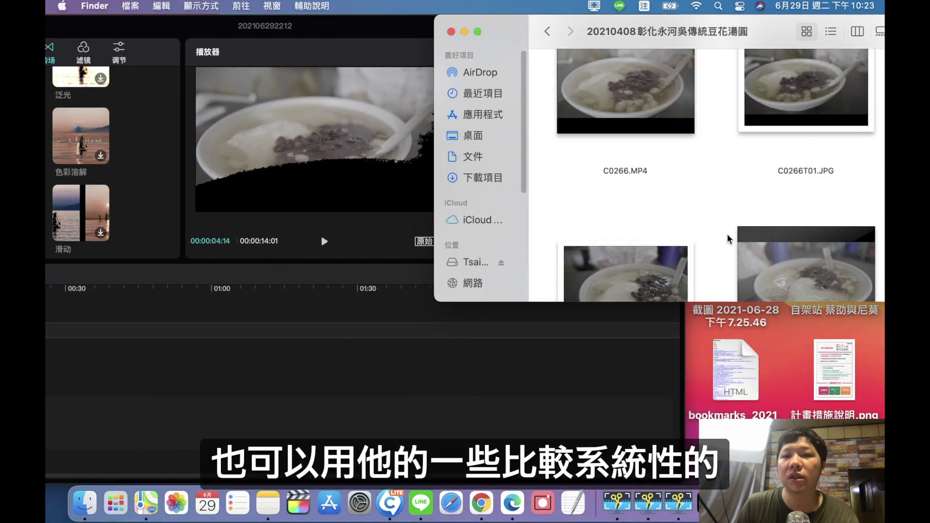
{"action": "scroll", "coordinate": [729, 240], "scroll_direction": "down", "scroll_amount": 5}
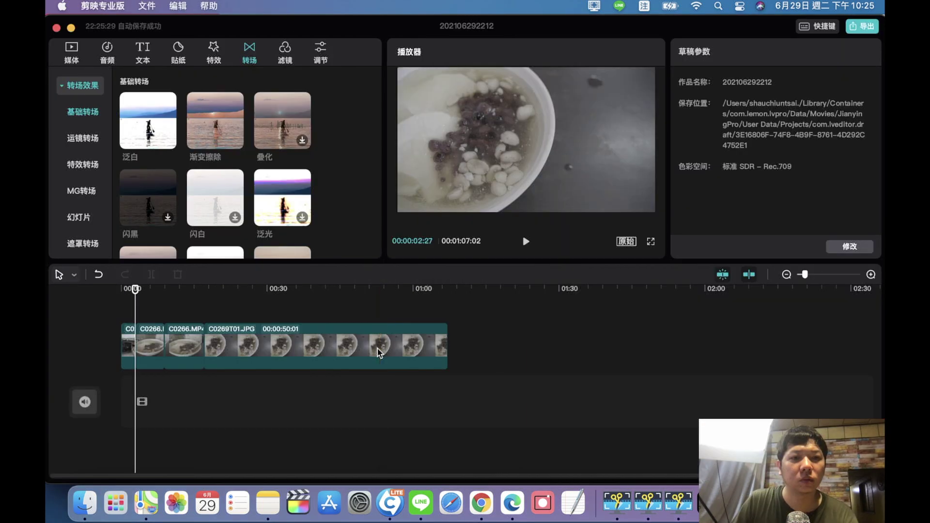
Step: Delete the C0269T01.JPG still image from the end of the timeline
{"action": "left_click", "coordinate": [377, 348]}
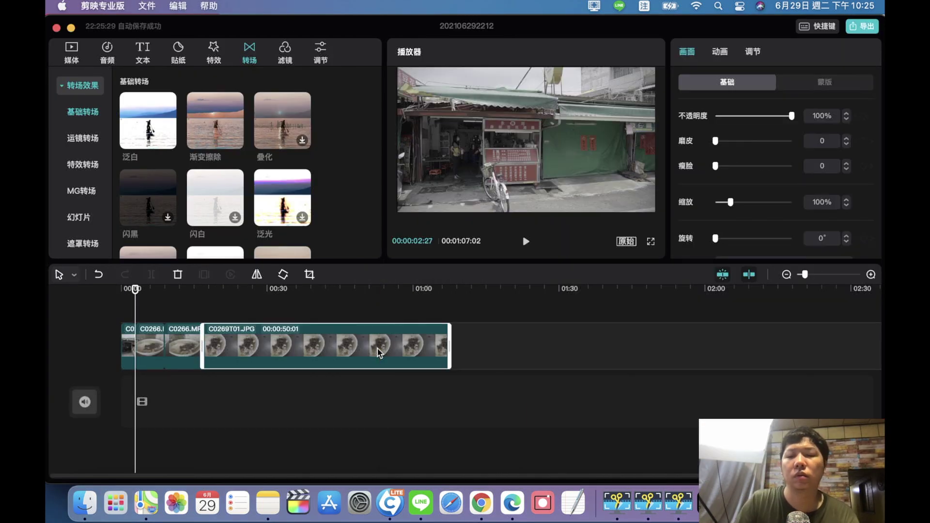
{"action": "key", "text": "Delete"}
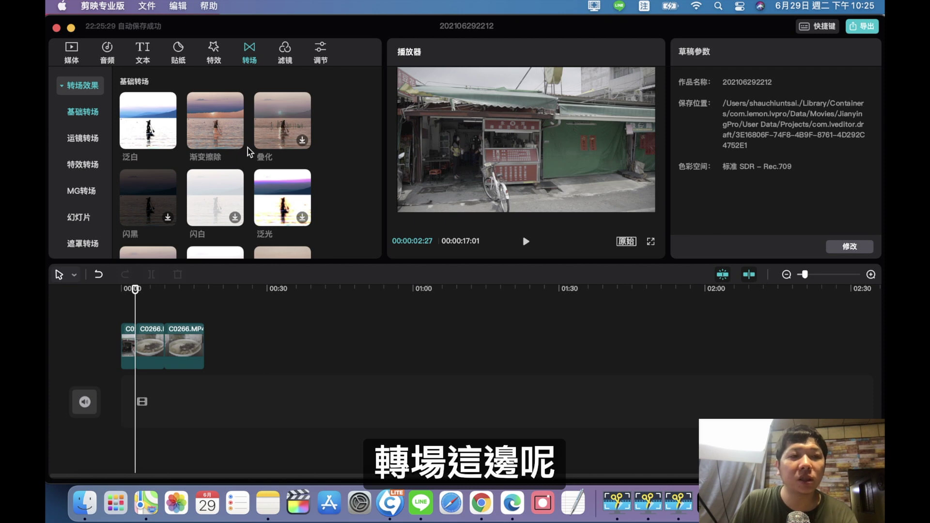
Step: Look through the 基础转场, 运镜转场, 特效转场 and MG转场 transition categories
{"action": "scroll", "coordinate": [262, 160], "scroll_direction": "down", "scroll_amount": 3}
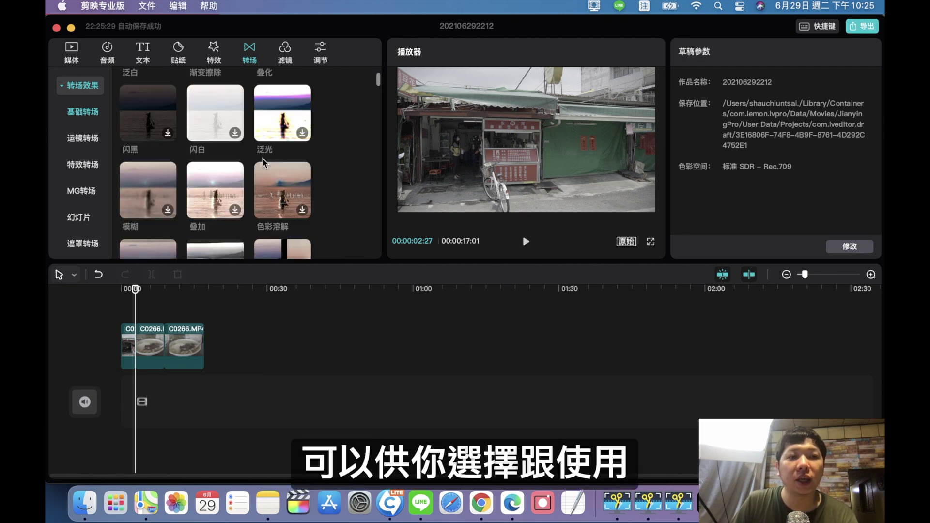
{"action": "scroll", "coordinate": [262, 158], "scroll_direction": "down", "scroll_amount": 5}
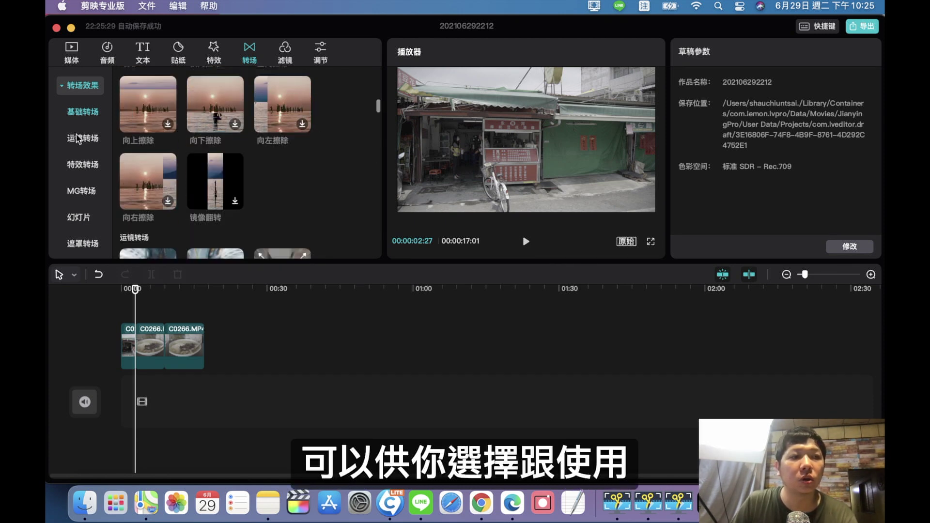
{"action": "left_click", "coordinate": [79, 138]}
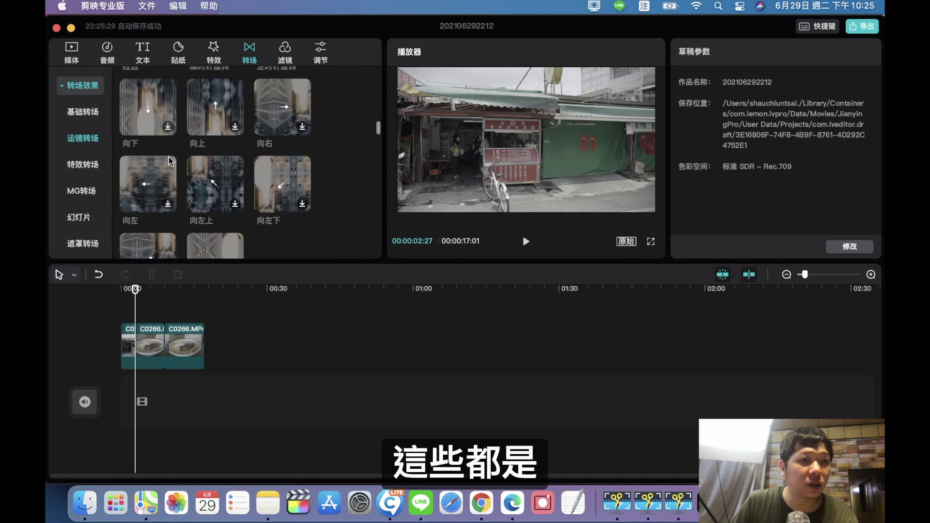
{"action": "left_click", "coordinate": [82, 170]}
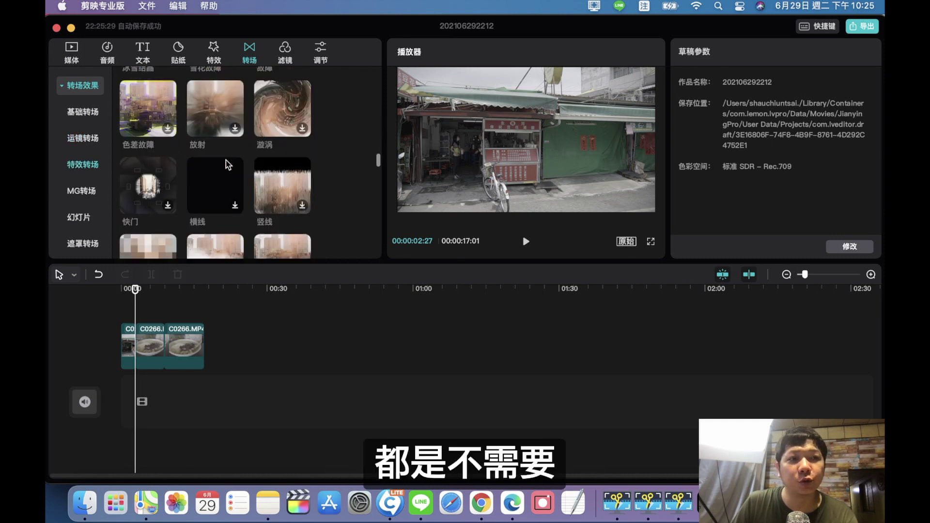
{"action": "scroll", "coordinate": [238, 166], "scroll_direction": "down", "scroll_amount": 3}
{"action": "left_click", "coordinate": [86, 193]}
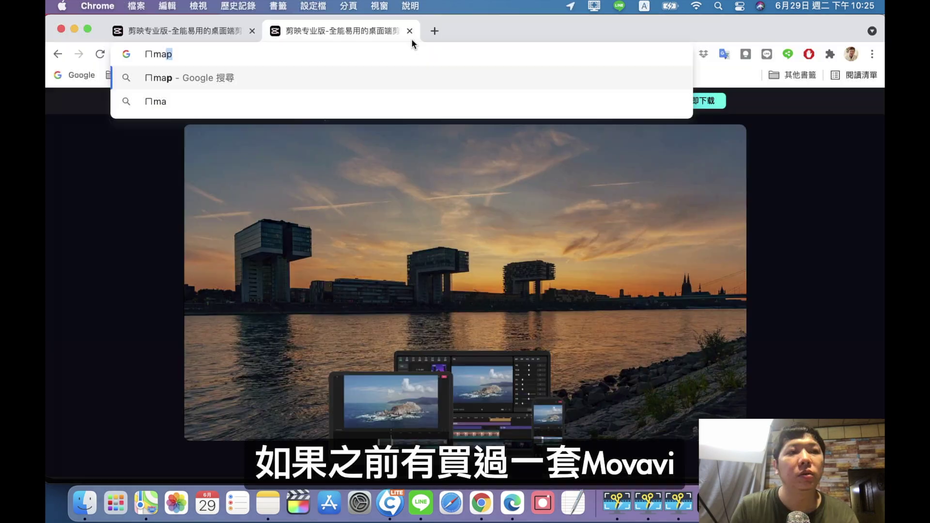
Step: Search Google for "movavi" in Chrome, replacing the mistyped query
{"action": "key", "text": "BackSpace"}
{"action": "key", "text": "BackSpace"}
{"action": "key", "text": "BackSpace"}
{"action": "key", "text": "BackSpace"}
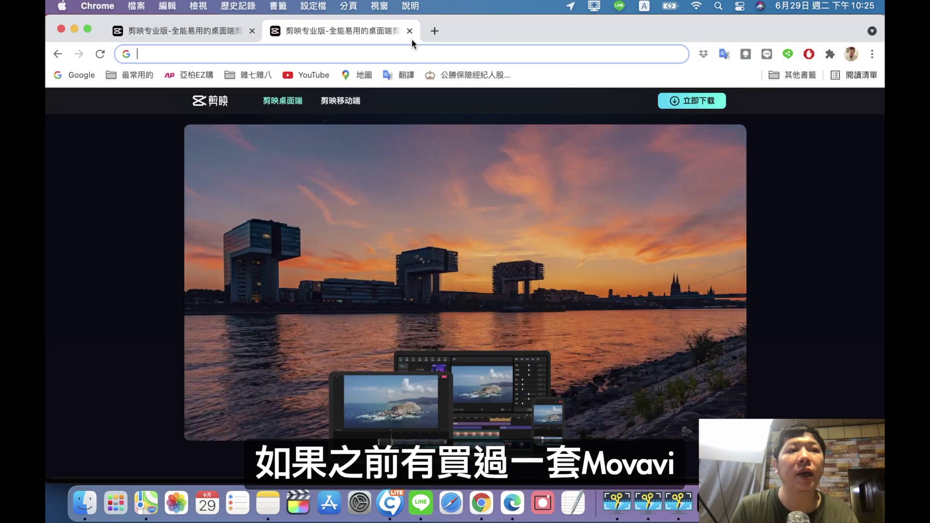
{"action": "type", "text": "mo"}
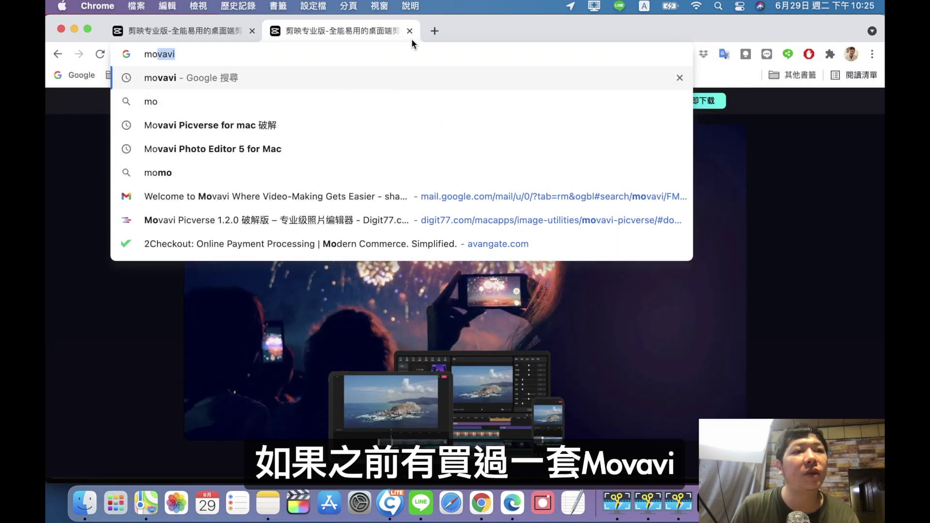
{"action": "type", "text": "vavi"}
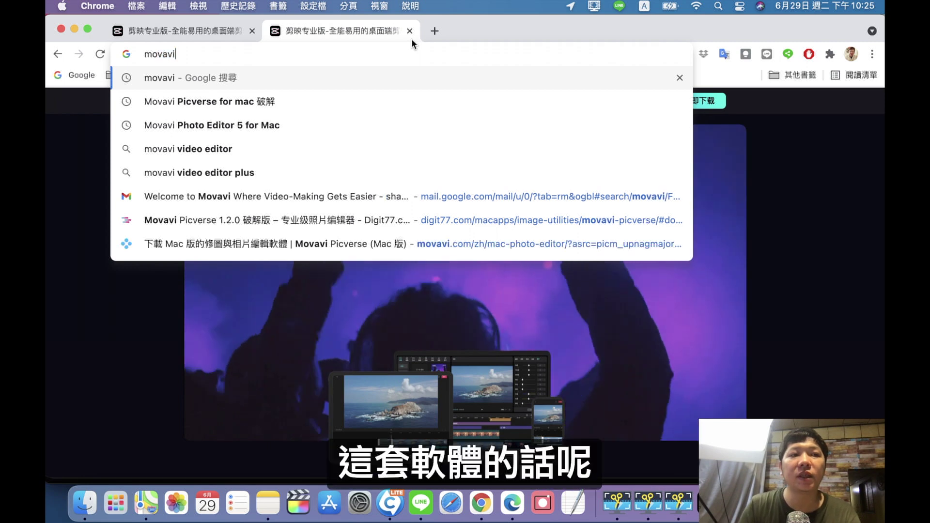
{"action": "left_click", "coordinate": [228, 77]}
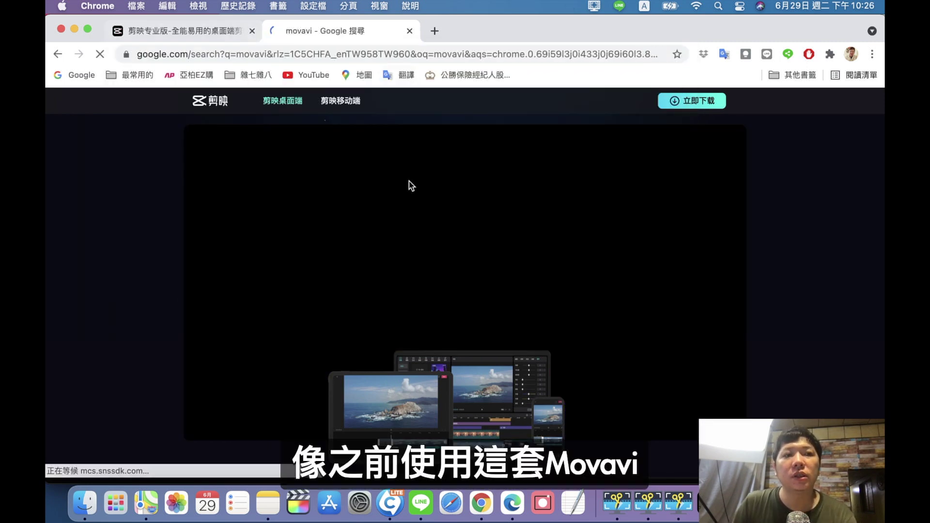
Step: Compare the 剪映 website with the Movavi search results, returning to the 剪映 page
{"action": "left_click", "coordinate": [195, 30]}
{"action": "left_click", "coordinate": [287, 33]}
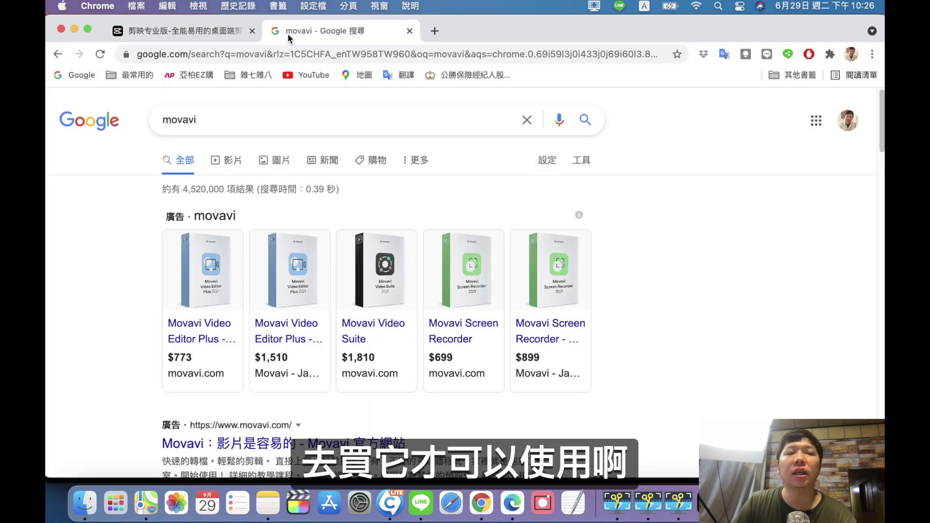
{"action": "left_click", "coordinate": [182, 32]}
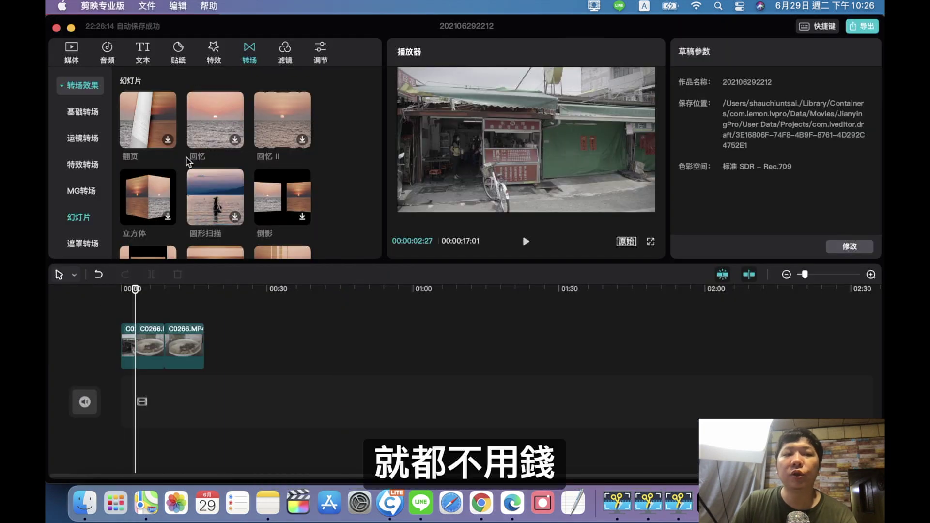
Step: Switch back to 剪映专业版 and look through the 遮罩转场 transitions
{"action": "left_click", "coordinate": [93, 245]}
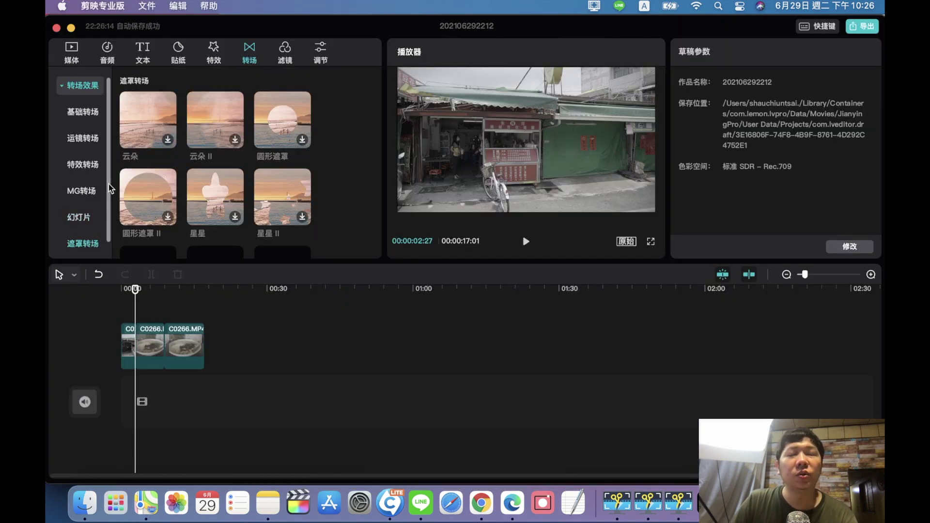
{"action": "scroll", "coordinate": [109, 184], "scroll_direction": "down", "scroll_amount": 1}
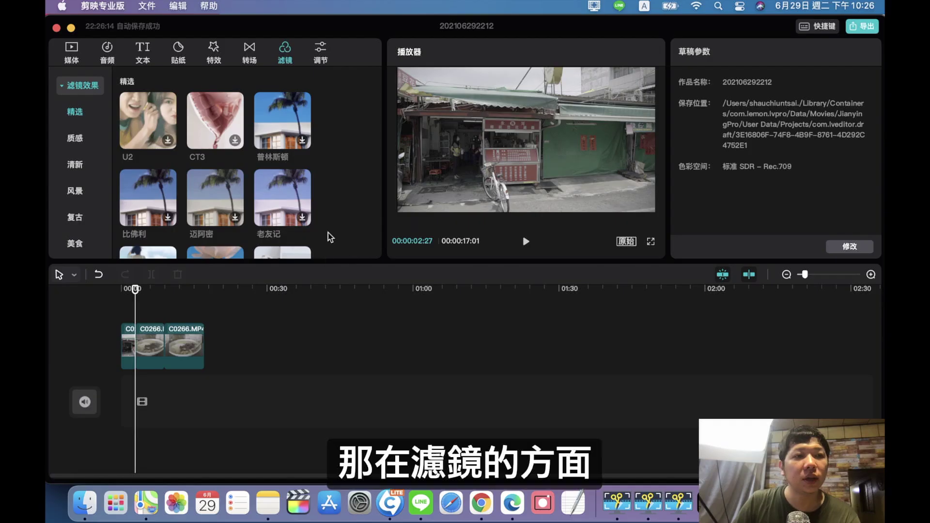
Step: Preview the 清透 filter from the 清新 category and apply it to the last C0266.MP4 clip
{"action": "scroll", "coordinate": [267, 225], "scroll_direction": "down", "scroll_amount": 5}
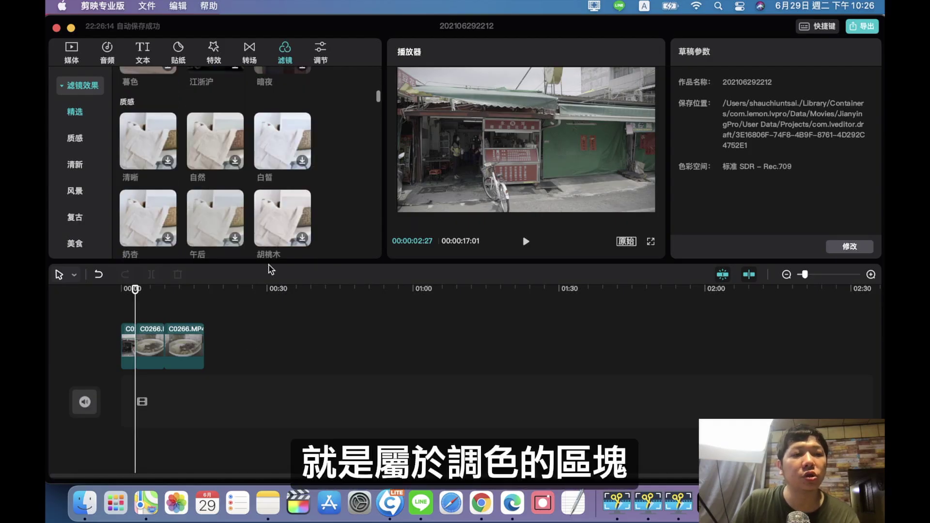
{"action": "scroll", "coordinate": [280, 208], "scroll_direction": "down", "scroll_amount": 4}
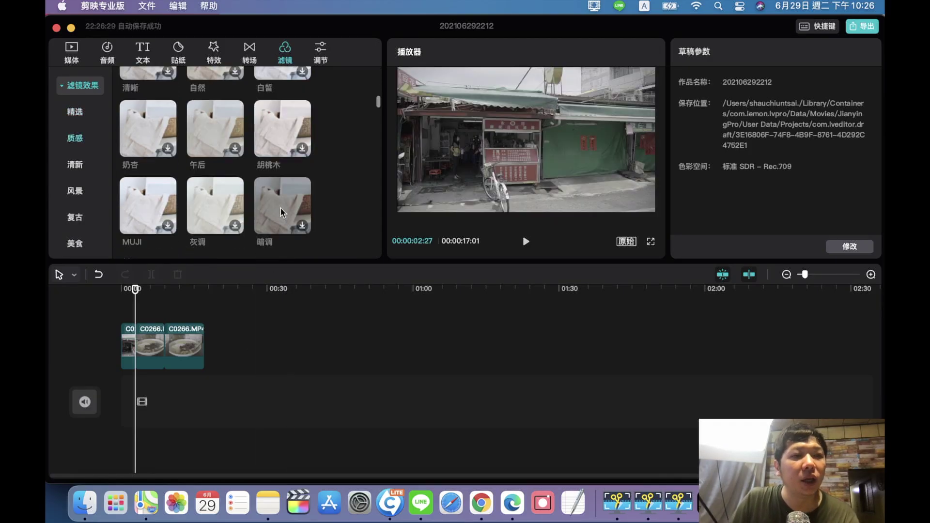
{"action": "scroll", "coordinate": [236, 201], "scroll_direction": "down", "scroll_amount": 5}
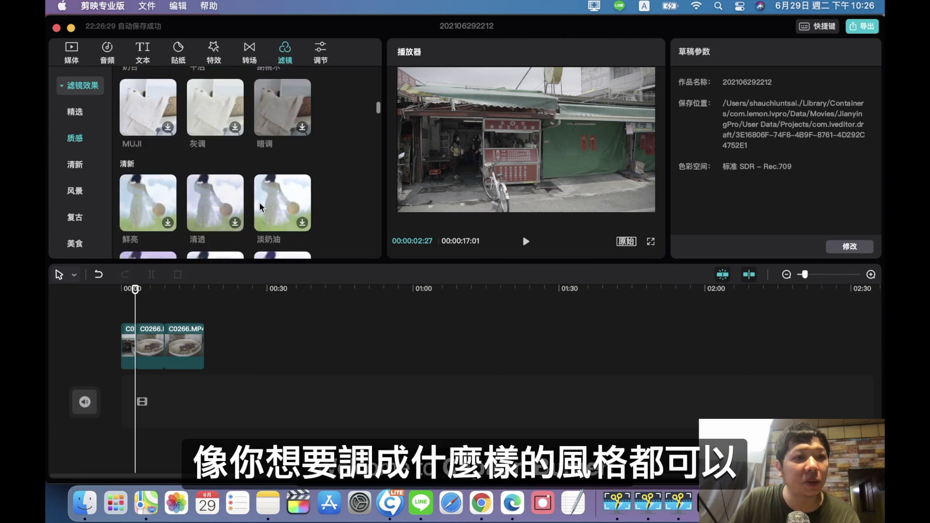
{"action": "left_click", "coordinate": [236, 132]}
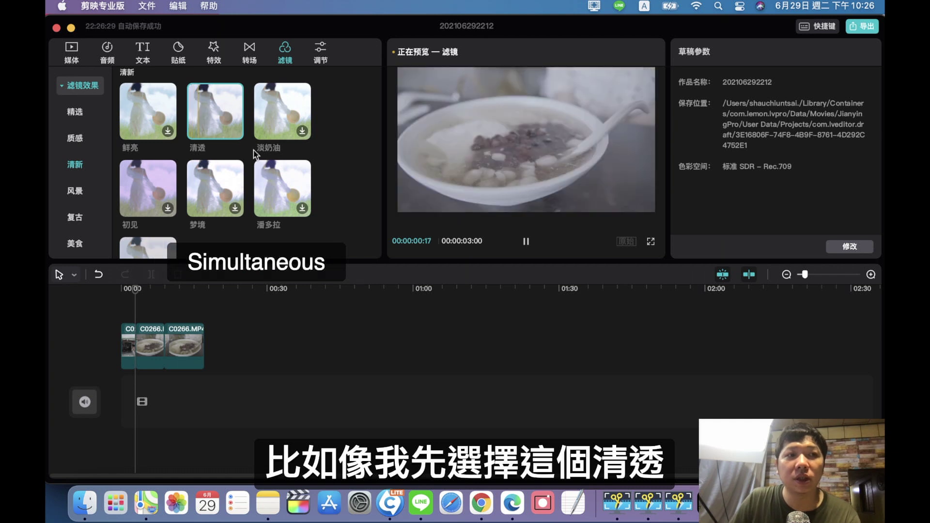
{"action": "left_click_drag", "start_coordinate": [232, 133], "coordinate": [193, 353]}
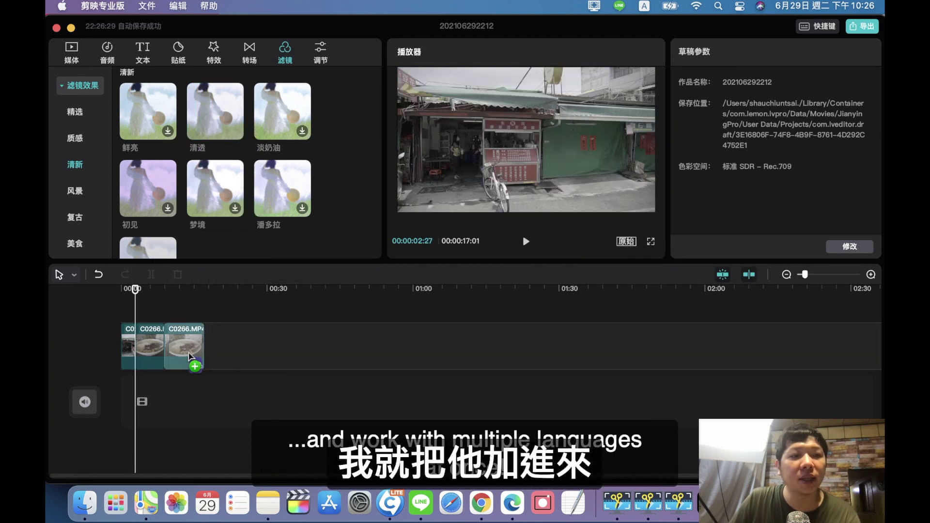
Step: Play and scrub from the unfiltered clip into the last clip to compare the colours before and after the filter
{"action": "left_click", "coordinate": [154, 304]}
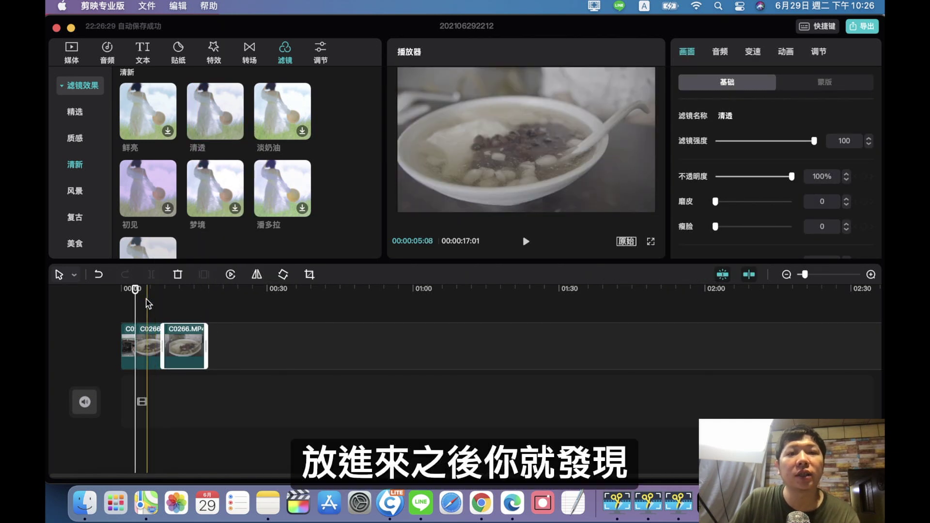
{"action": "key", "text": "space"}
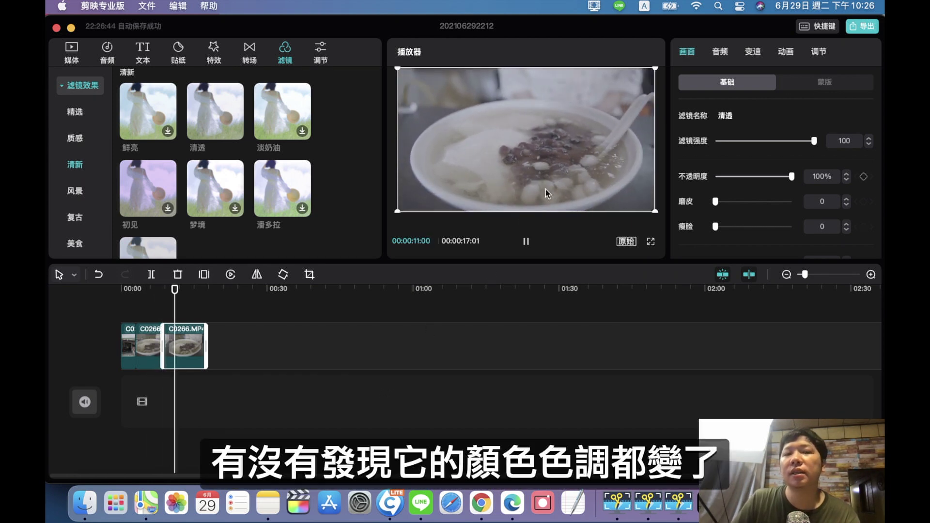
{"action": "left_click", "coordinate": [179, 290]}
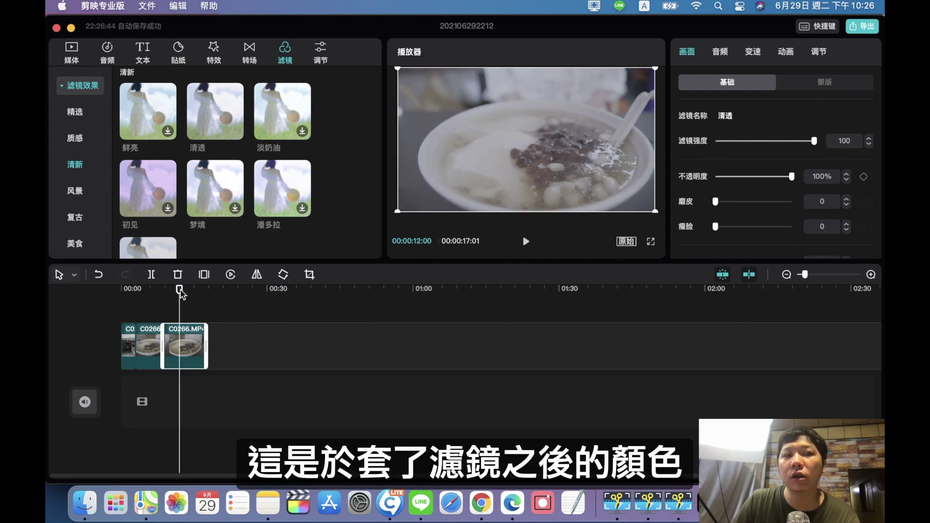
{"action": "left_click_drag", "start_coordinate": [179, 291], "coordinate": [147, 290]}
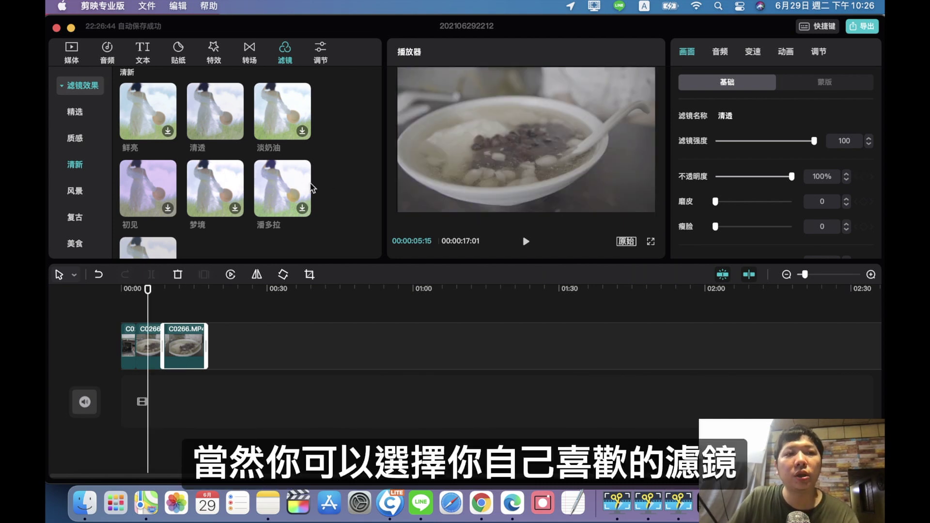
Step: Look through the remaining filters, including the 复古, 美食 and Log categories, and return to the start of the list
{"action": "scroll", "coordinate": [312, 188], "scroll_direction": "down", "scroll_amount": 10}
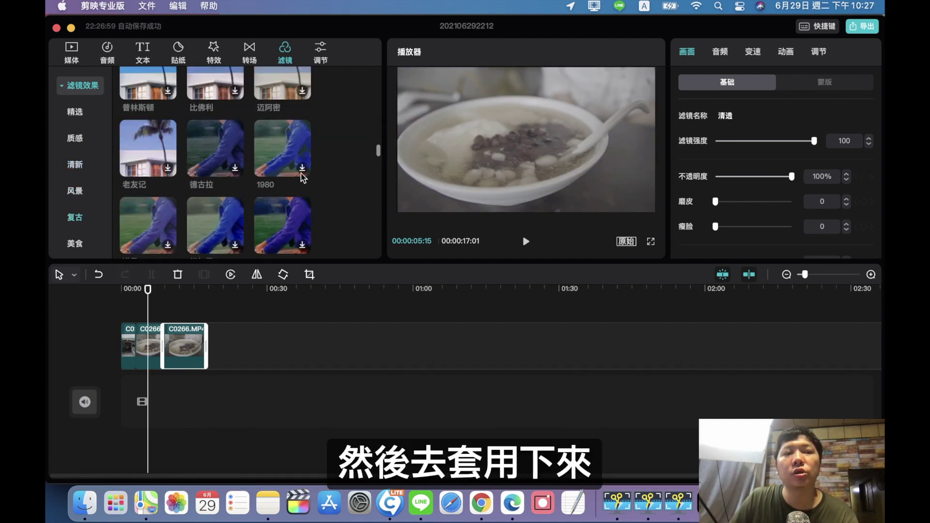
{"action": "scroll", "coordinate": [344, 188], "scroll_direction": "down", "scroll_amount": 8}
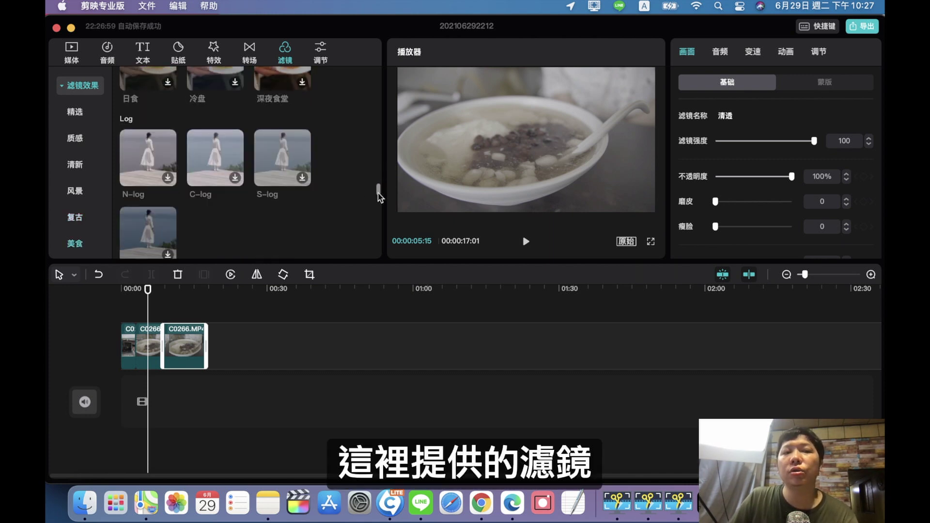
{"action": "left_click_drag", "start_coordinate": [379, 197], "coordinate": [378, 75]}
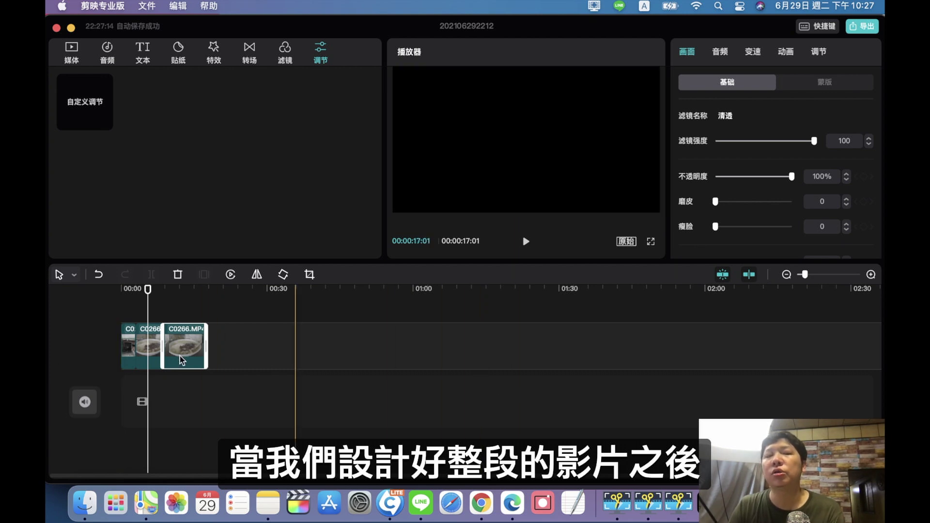
Step: Add a 自定义调节 adjustment layer above the clips, covering the whole video
{"action": "left_click", "coordinate": [151, 349]}
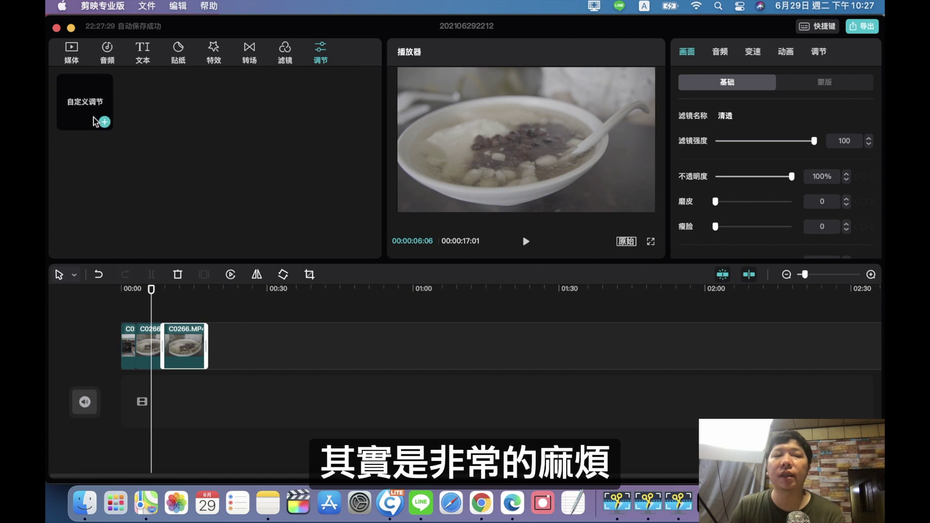
{"action": "left_click_drag", "start_coordinate": [96, 121], "coordinate": [208, 333]}
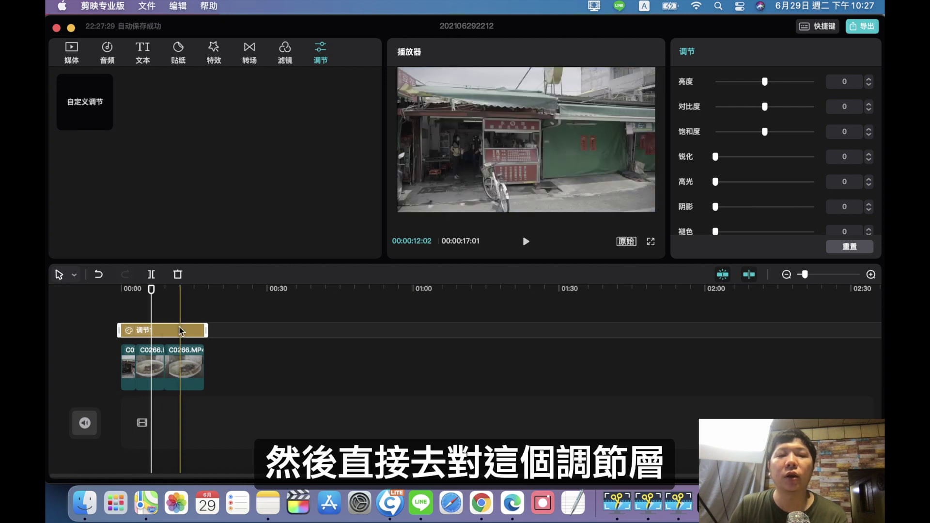
Step: Set the adjustment layer's brightness (亮度) to 31 and saturation (饱和度) to 50
{"action": "left_click_drag", "start_coordinate": [769, 83], "coordinate": [798, 83]}
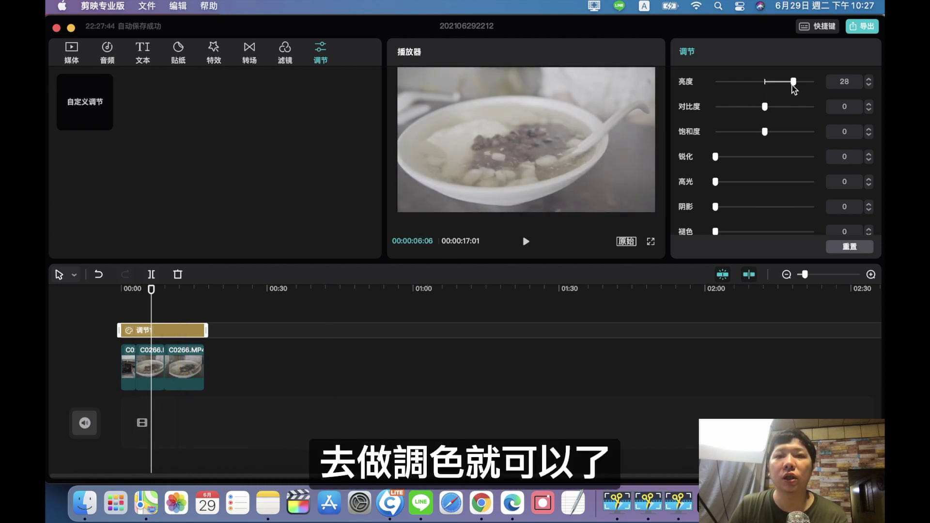
{"action": "mouse_move", "coordinate": [153, 298]}
{"action": "left_mouse_down"}
{"action": "mouse_move", "coordinate": [131, 298]}
{"action": "mouse_move", "coordinate": [220, 314]}
{"action": "mouse_move", "coordinate": [150, 315]}
{"action": "left_mouse_up"}
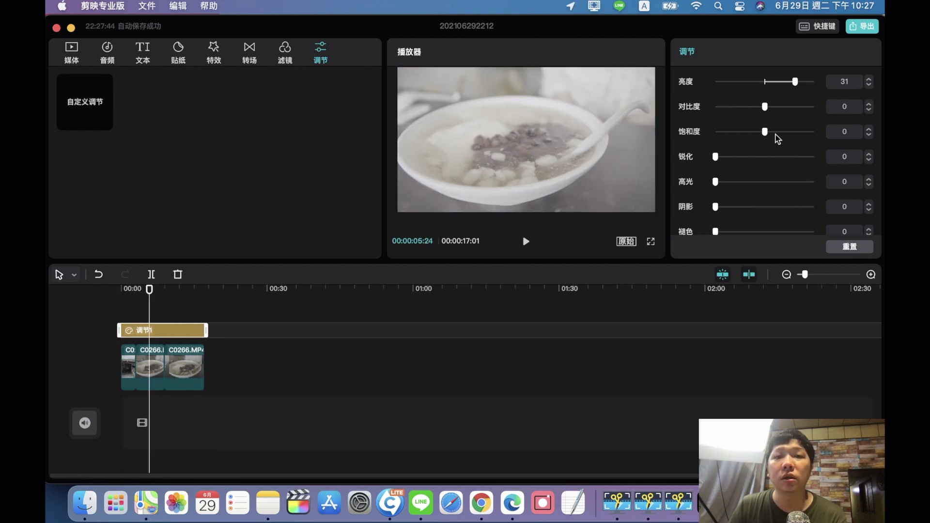
{"action": "left_click_drag", "start_coordinate": [766, 132], "coordinate": [815, 132]}
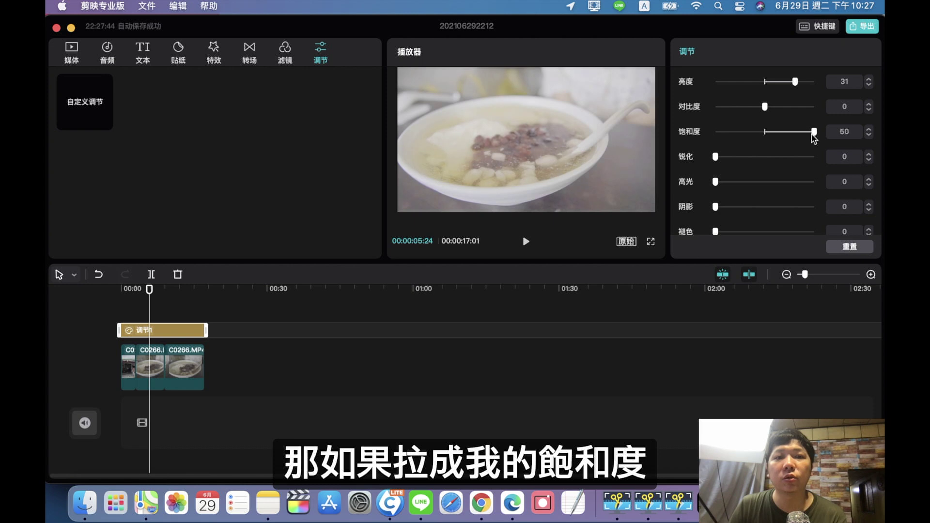
Step: Scrub through the whole timeline to check the adjustment layer's colour changes on every clip
{"action": "left_click", "coordinate": [181, 299]}
{"action": "left_click", "coordinate": [200, 306]}
{"action": "left_click", "coordinate": [118, 316]}
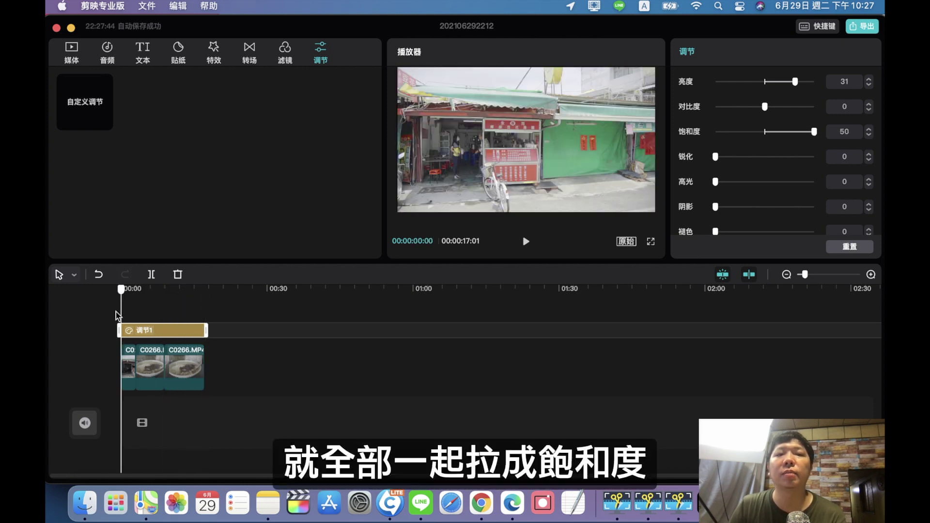
{"action": "left_click_drag", "start_coordinate": [118, 315], "coordinate": [191, 317]}
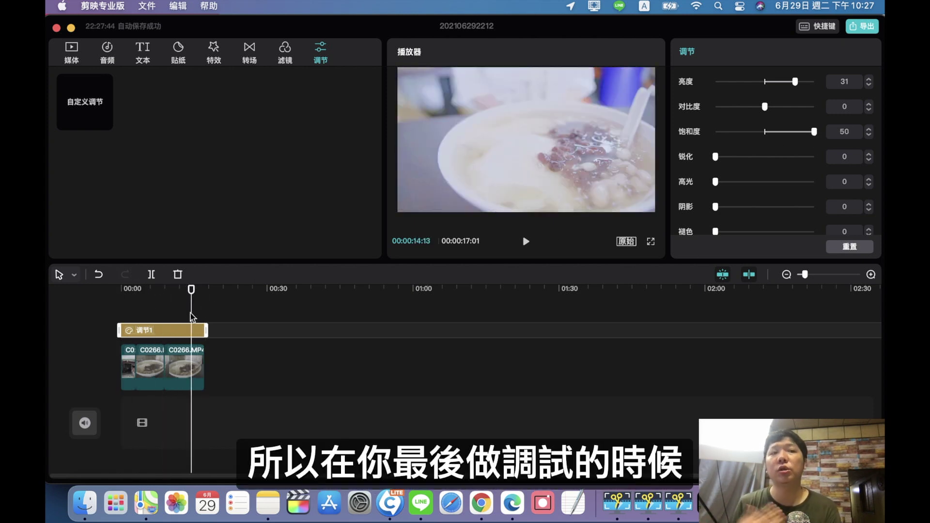